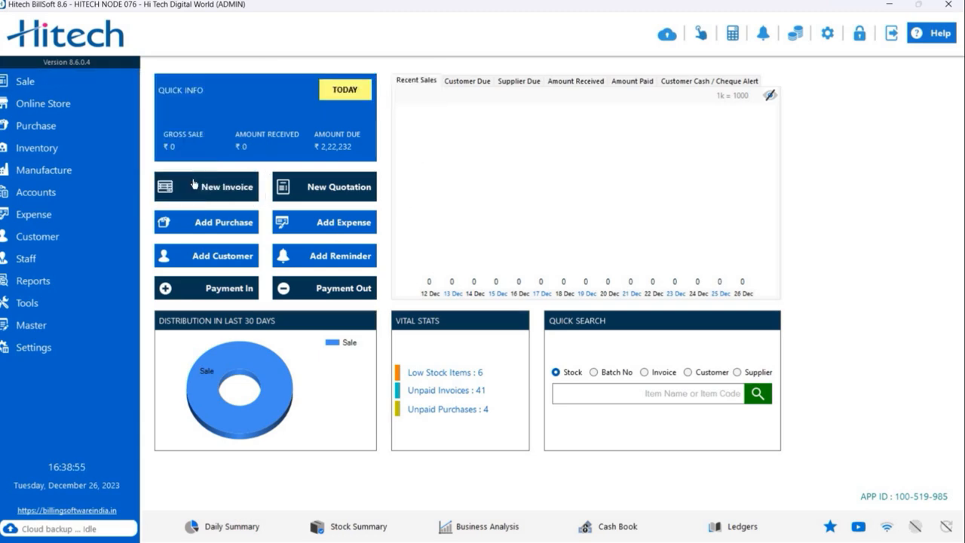
- Start a new invoice of type GST billed to Customer A/c and choose the customer
click(194, 184)
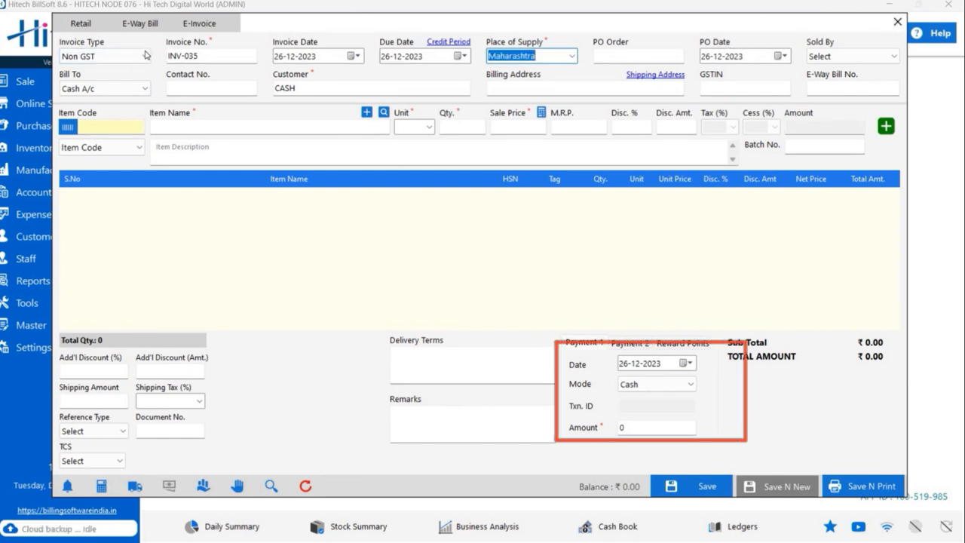
click(105, 56)
click(75, 81)
click(106, 88)
click(85, 113)
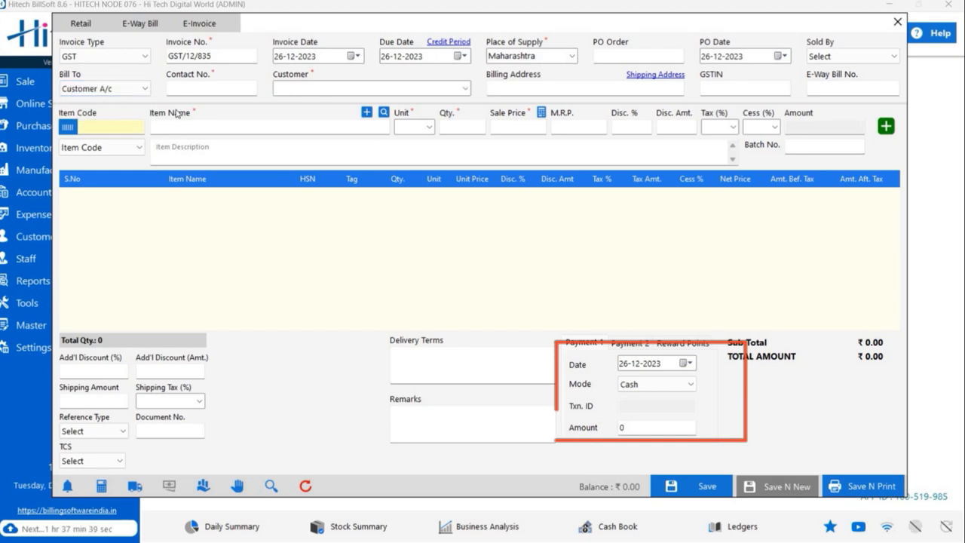
click(324, 365)
- Add the item Chips Crazy to the invoice with a quantity of 100
text(ch)
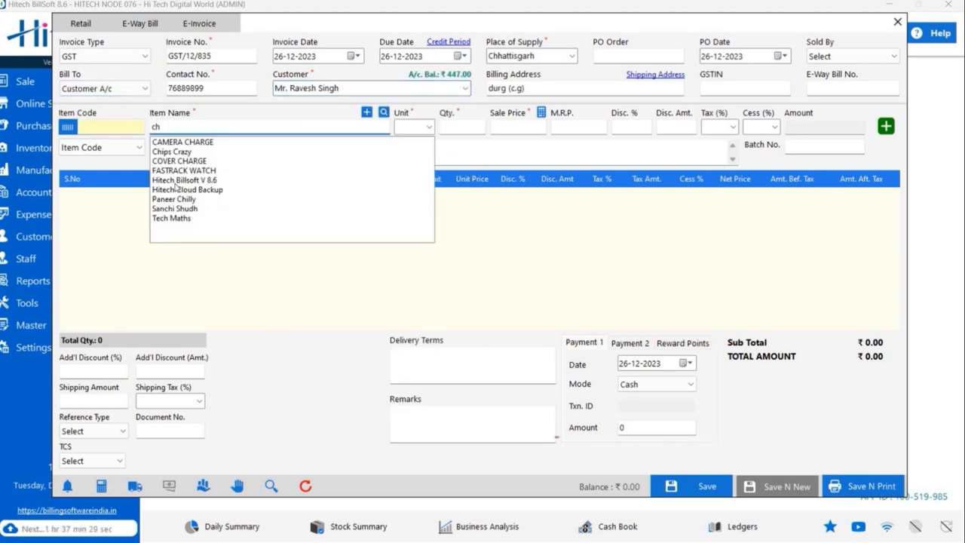
click(180, 153)
click(455, 124)
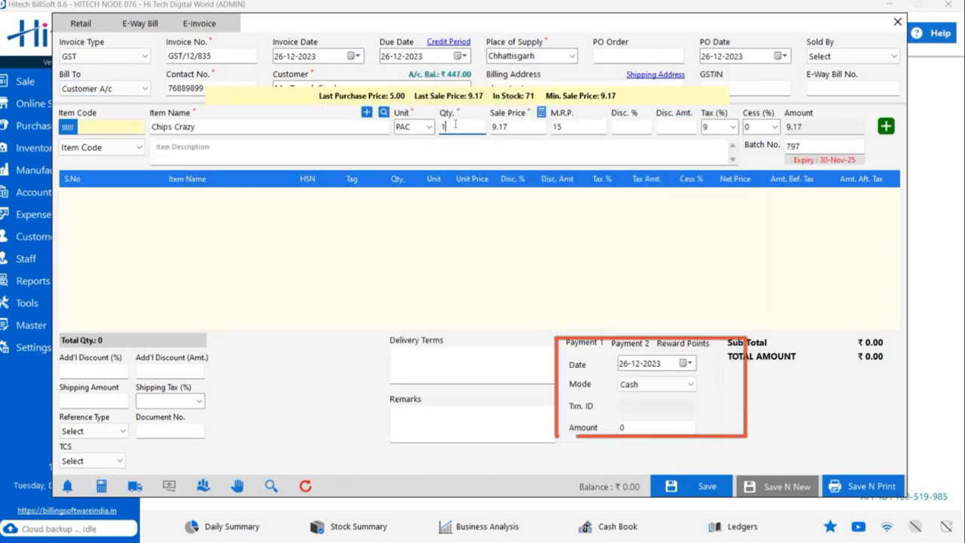
text(00)
key(Return)
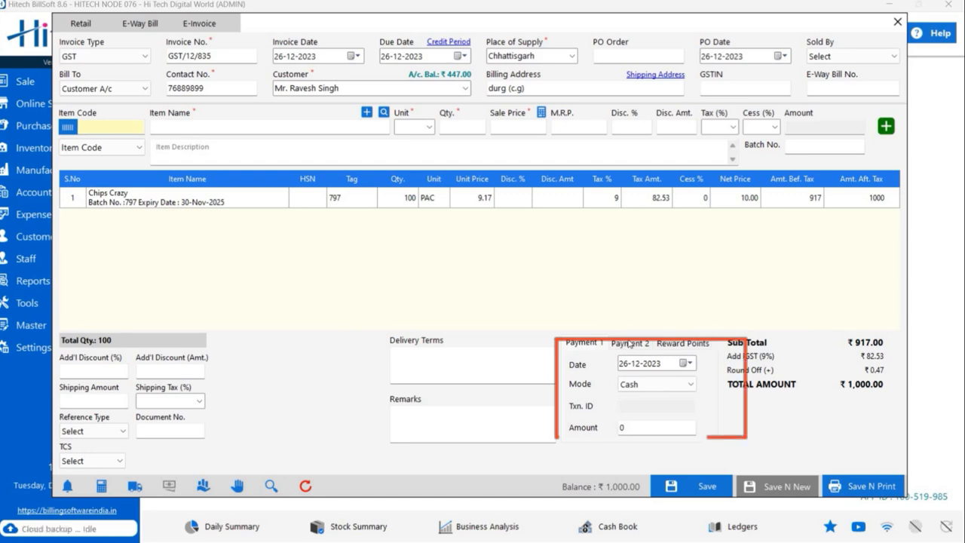
- Record the first payment on the invoice in Cash mode with an amount of 500
click(594, 346)
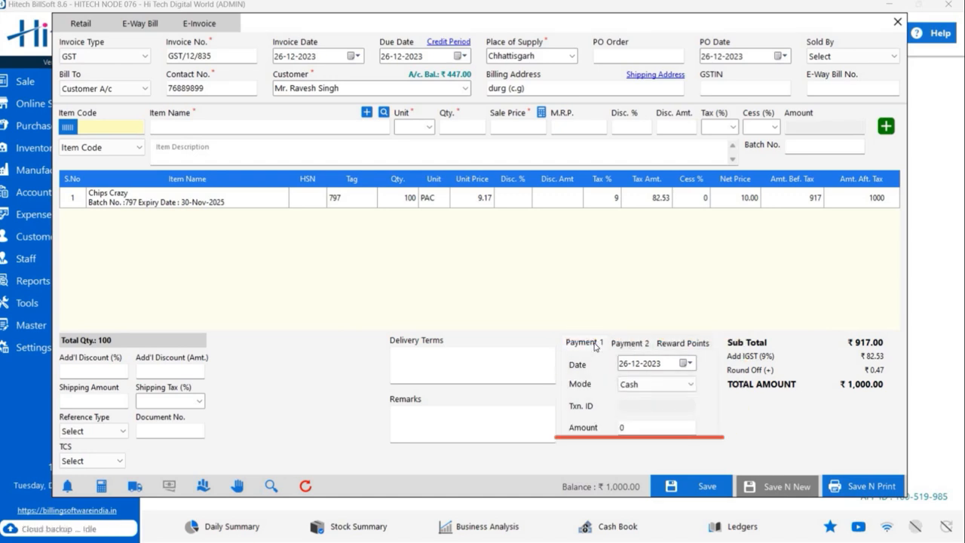
click(656, 385)
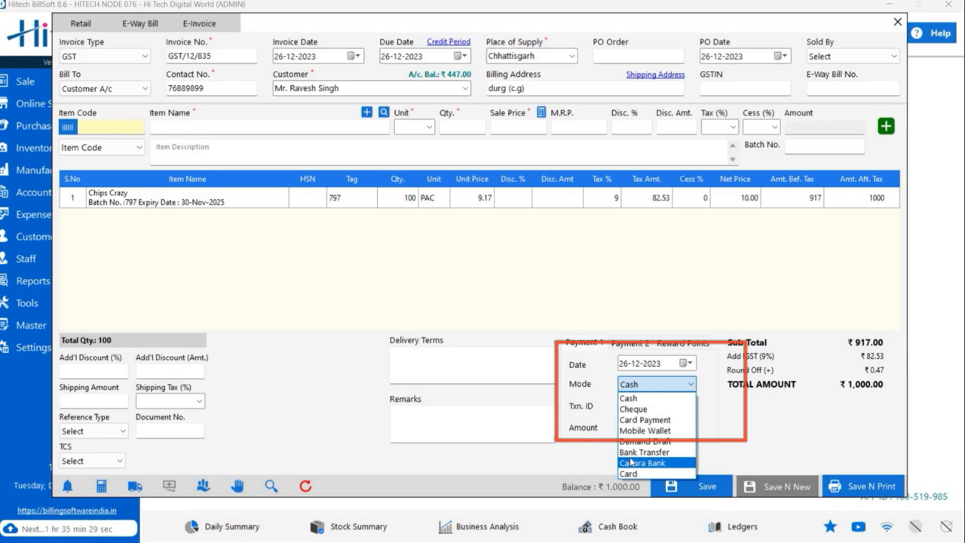
click(629, 399)
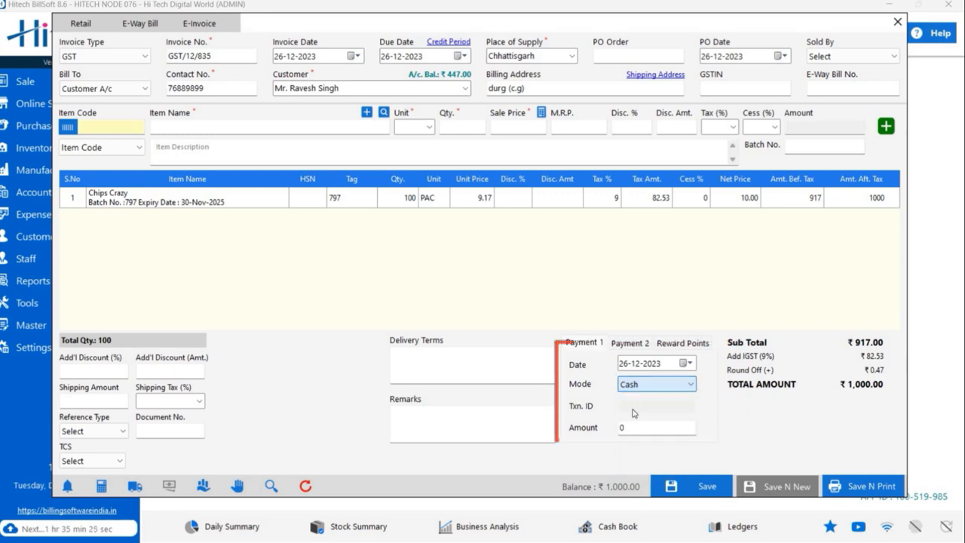
click(636, 426)
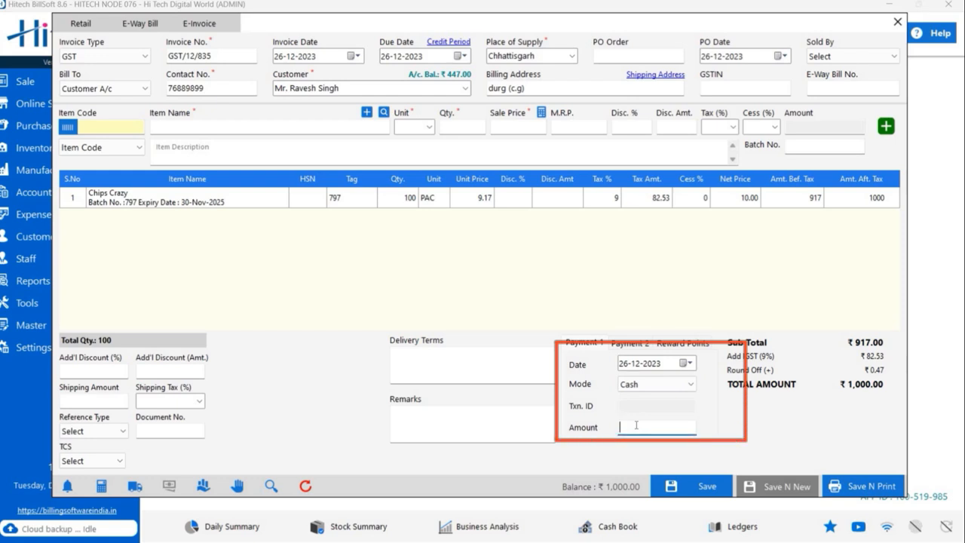
text(500)
key(BackSpace)
key(BackSpace)
key(BackSpace)
text(500)
key(BackSpace)
key(BackSpace)
key(BackSpace)
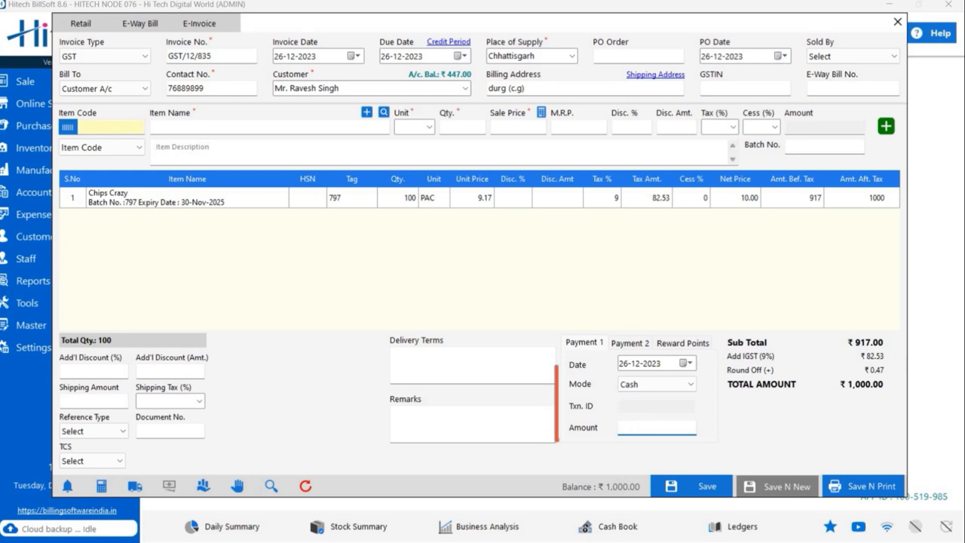
text(500)
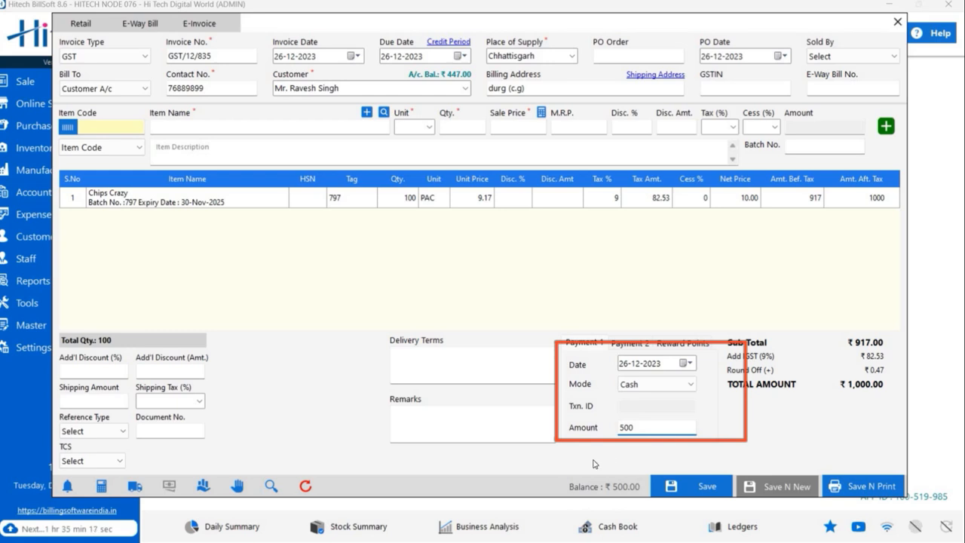
- Record a second payment of 500 in Mobile Wallet mode and check both payment entries
click(630, 343)
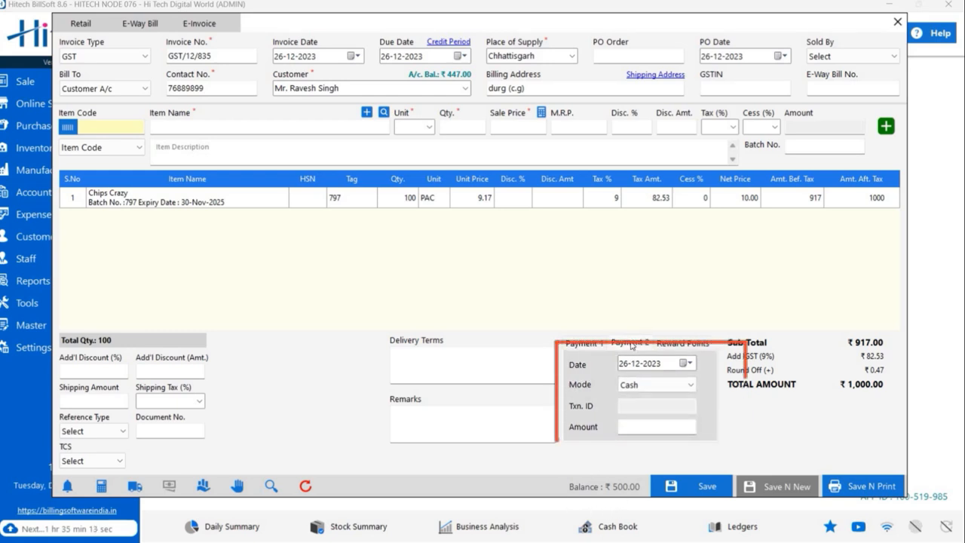
click(647, 389)
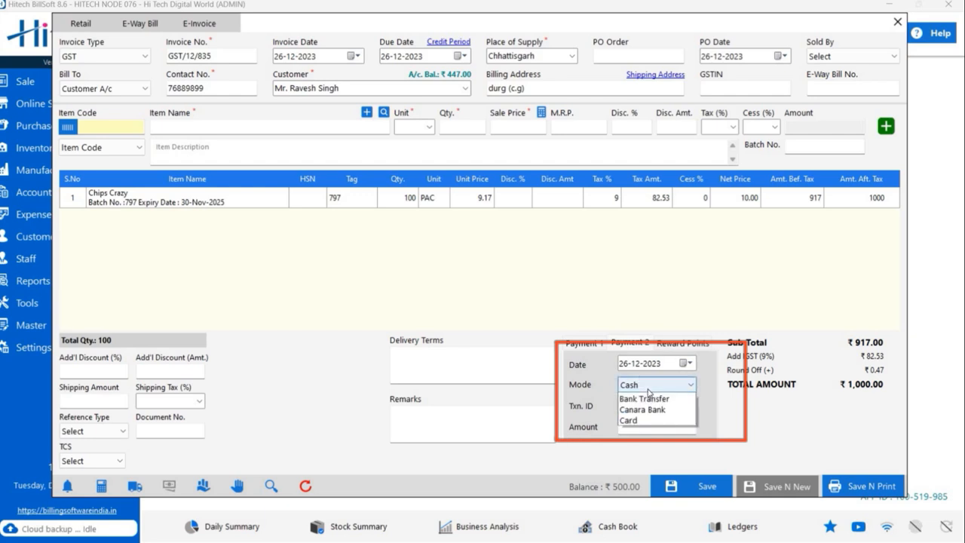
click(627, 431)
click(626, 406)
click(622, 427)
text(500)
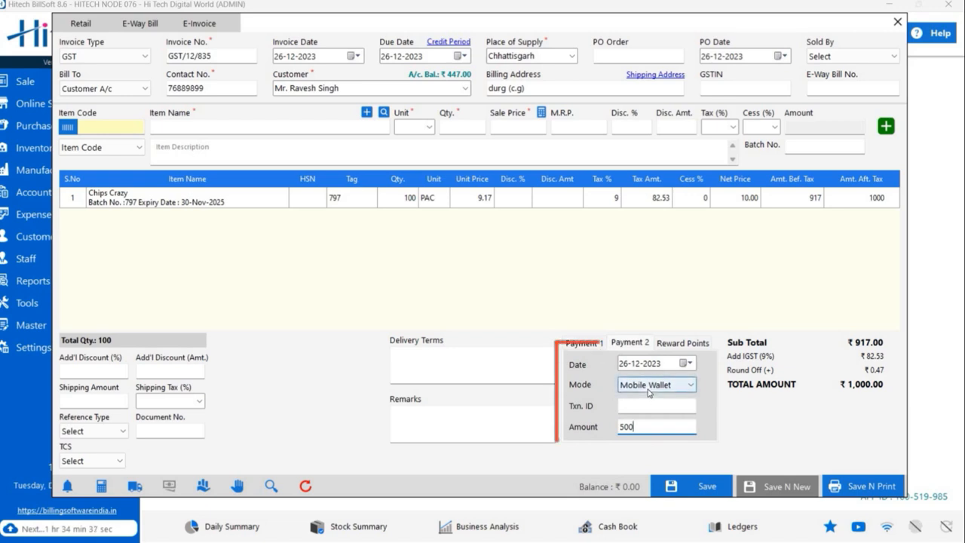
click(599, 343)
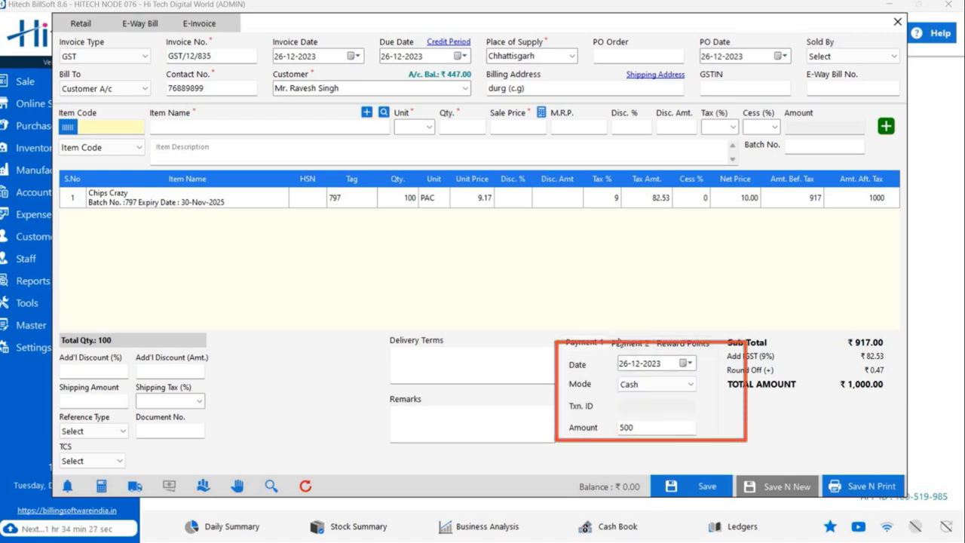
click(619, 342)
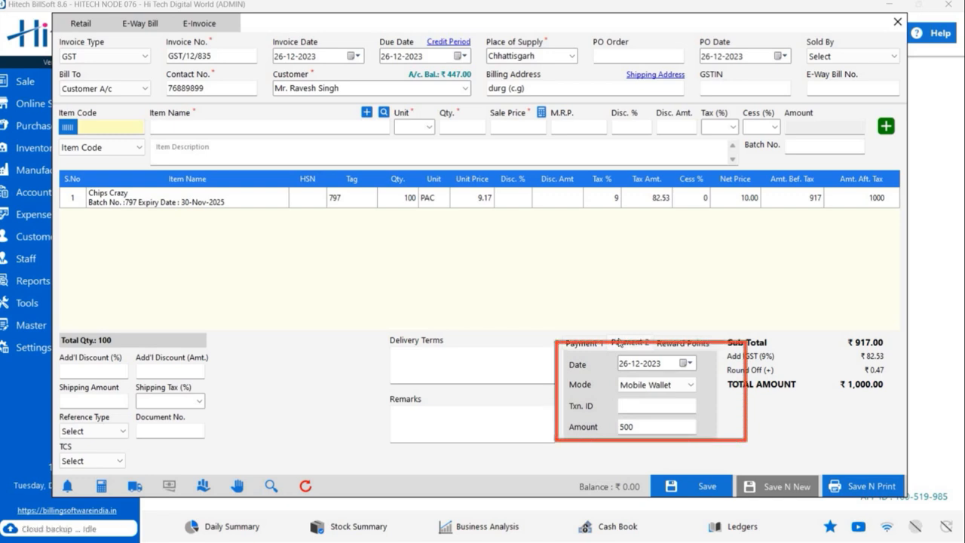
- Save the new invoice with printing and review the tax invoice in its print preview
click(861, 486)
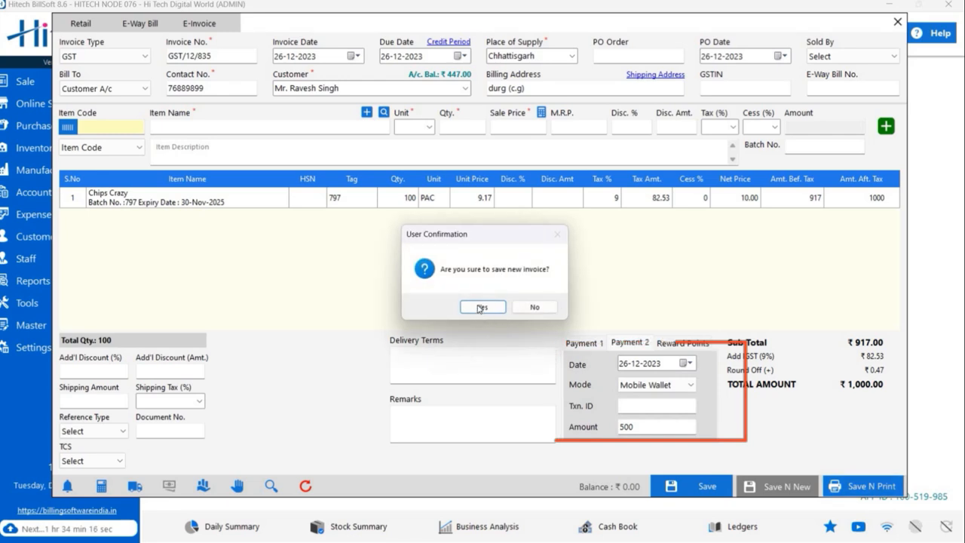
click(481, 308)
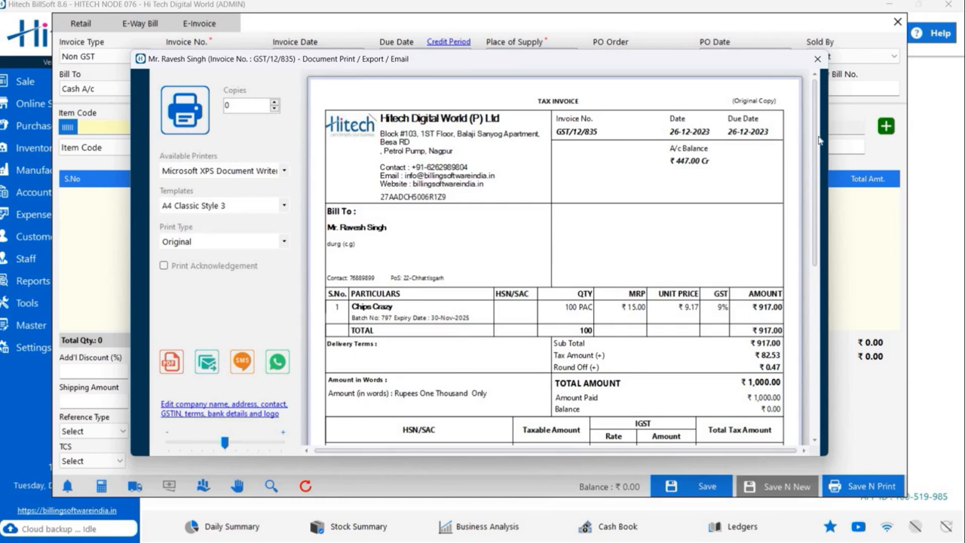
scroll(815, 204, down, 3)
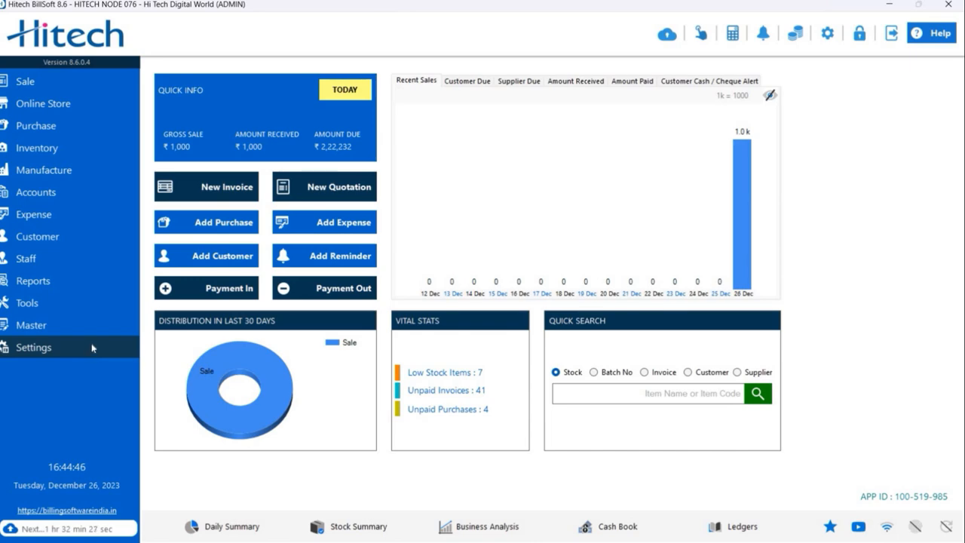
- Open the billing section of the application settings
click(92, 347)
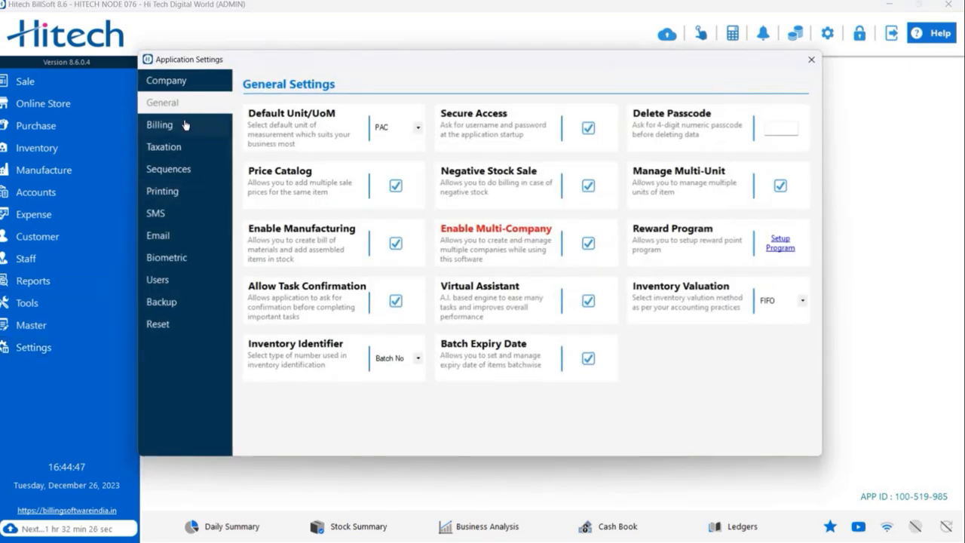
click(174, 125)
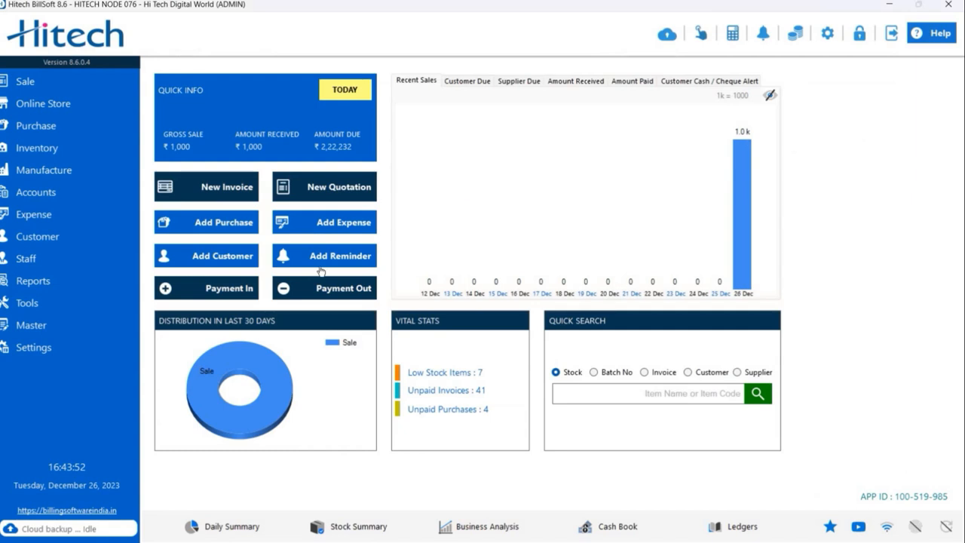
- Open the Payment Received report from the accounts reports
click(100, 288)
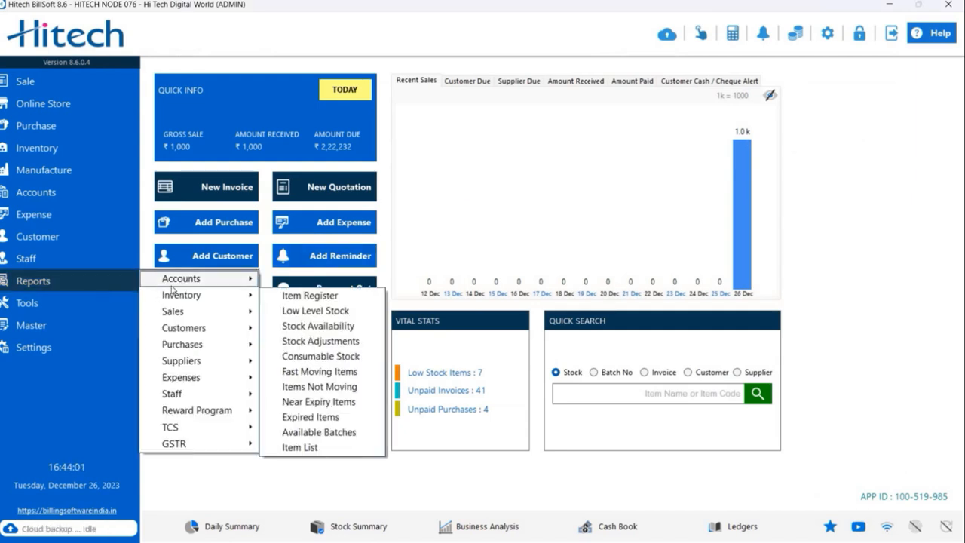
mouse_move(209, 282)
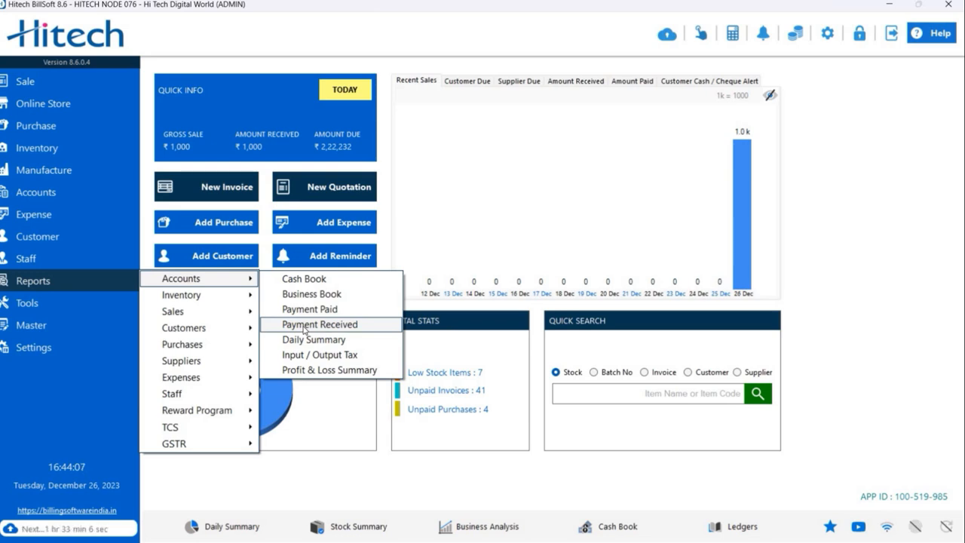
click(304, 326)
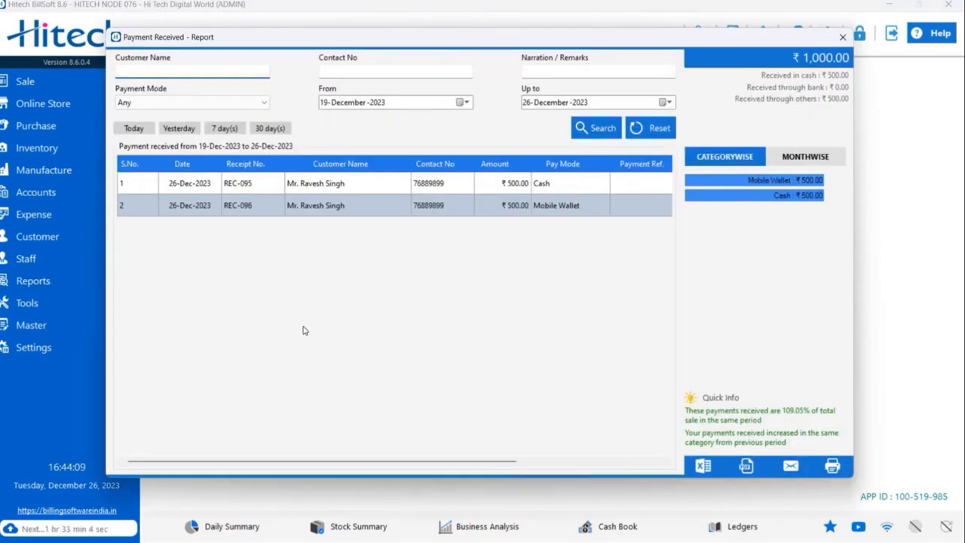